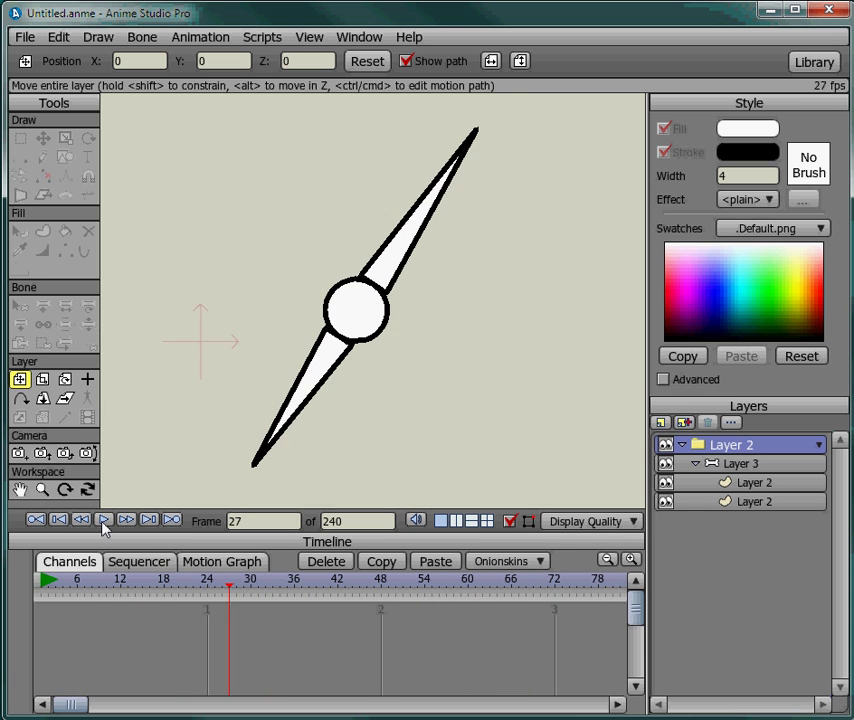
Stop the propeller animation and rewind it to frame 0.
click(103, 520)
click(35, 520)
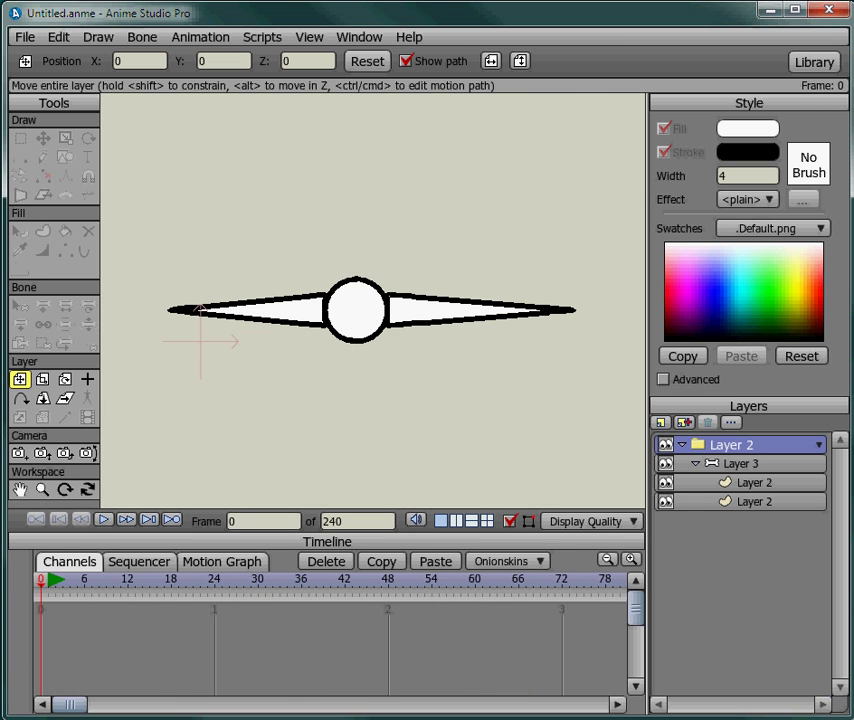
Start a new document without saving changes to the old one.
click(25, 37)
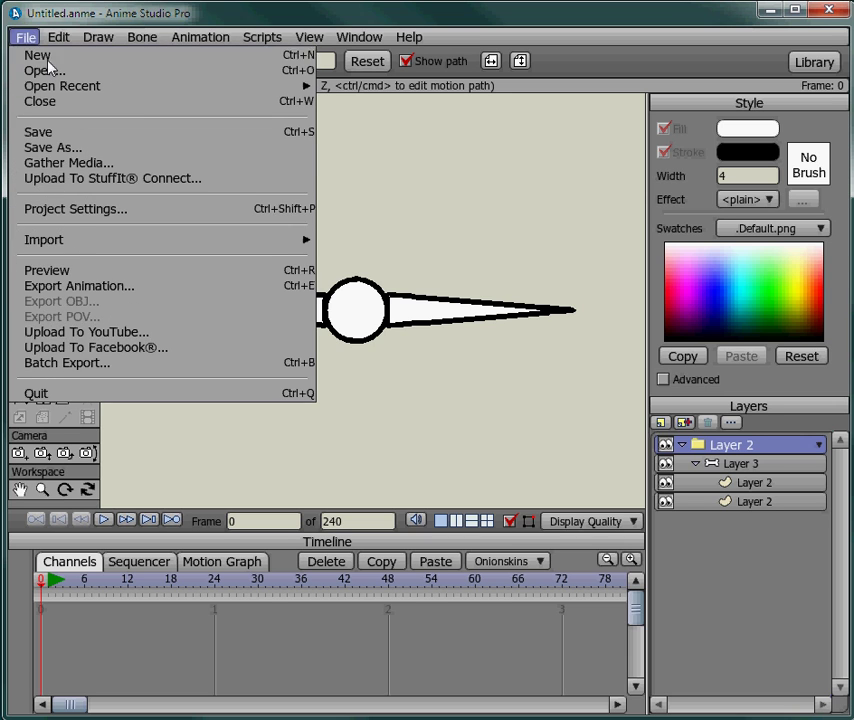
click(47, 57)
click(461, 427)
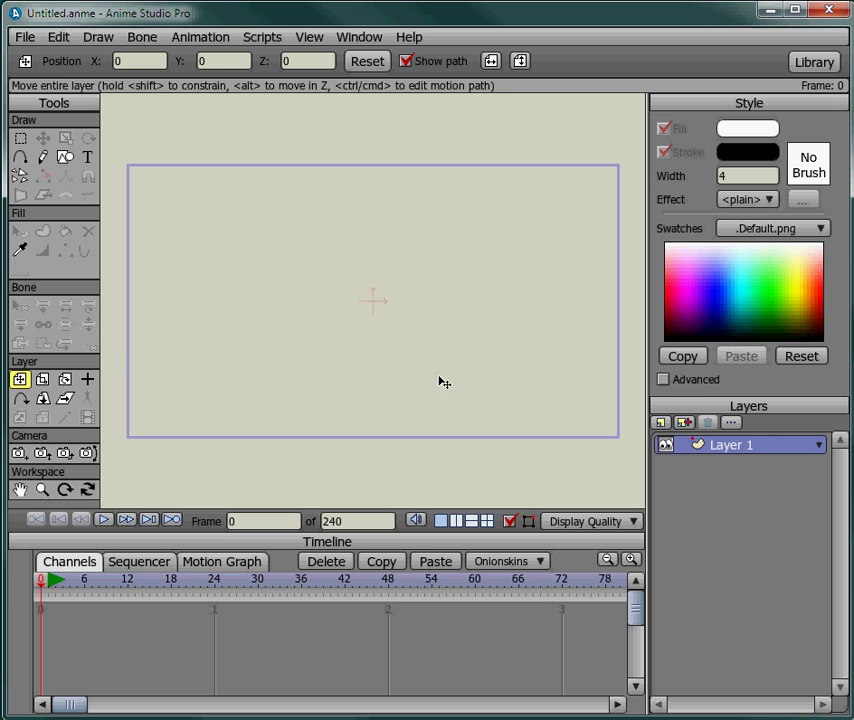
Turn on the canvas grid and keep its spacing at 20.
click(310, 38)
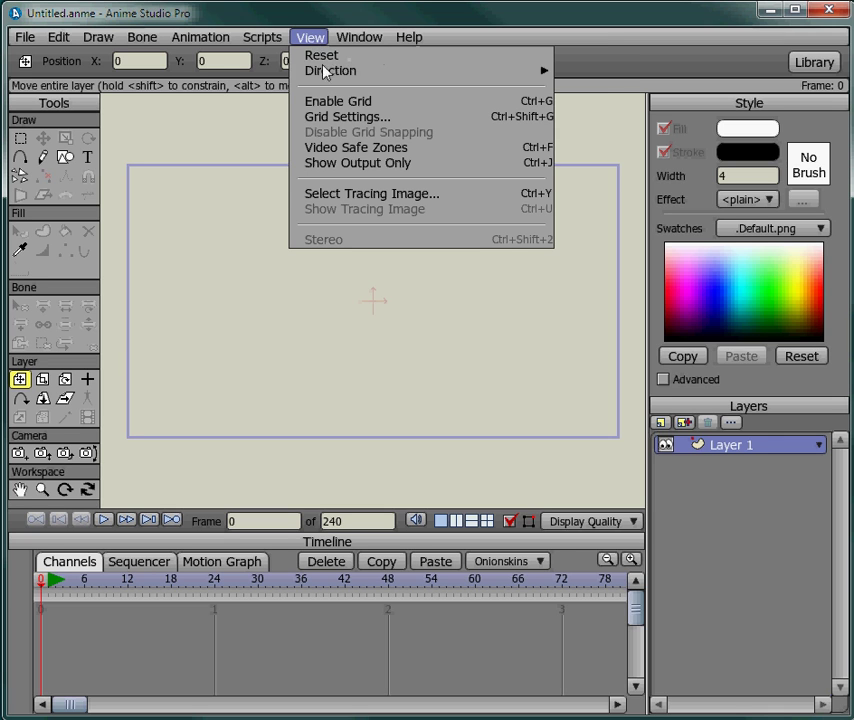
click(337, 105)
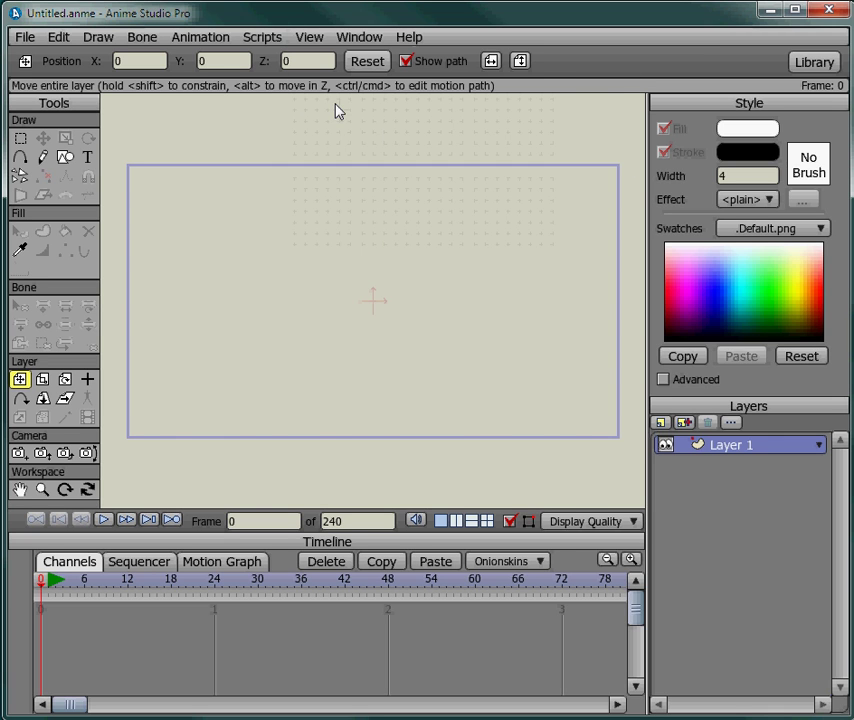
click(312, 38)
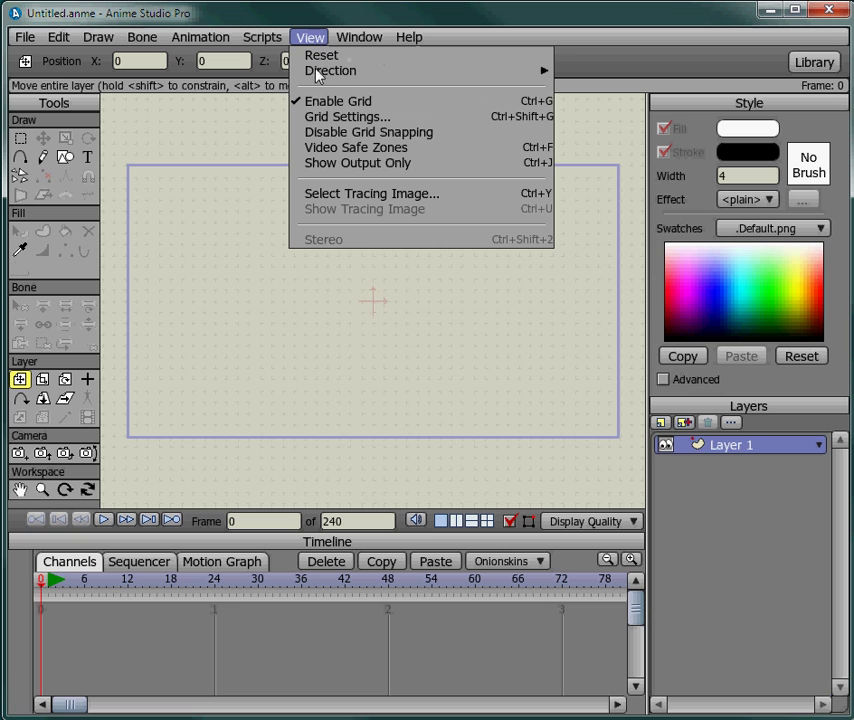
click(340, 116)
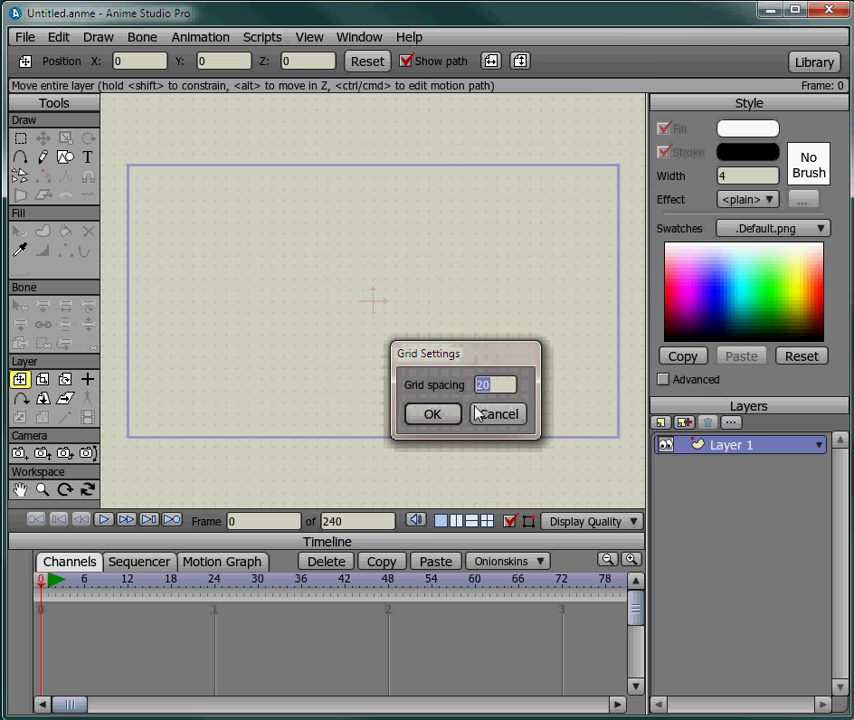
click(432, 414)
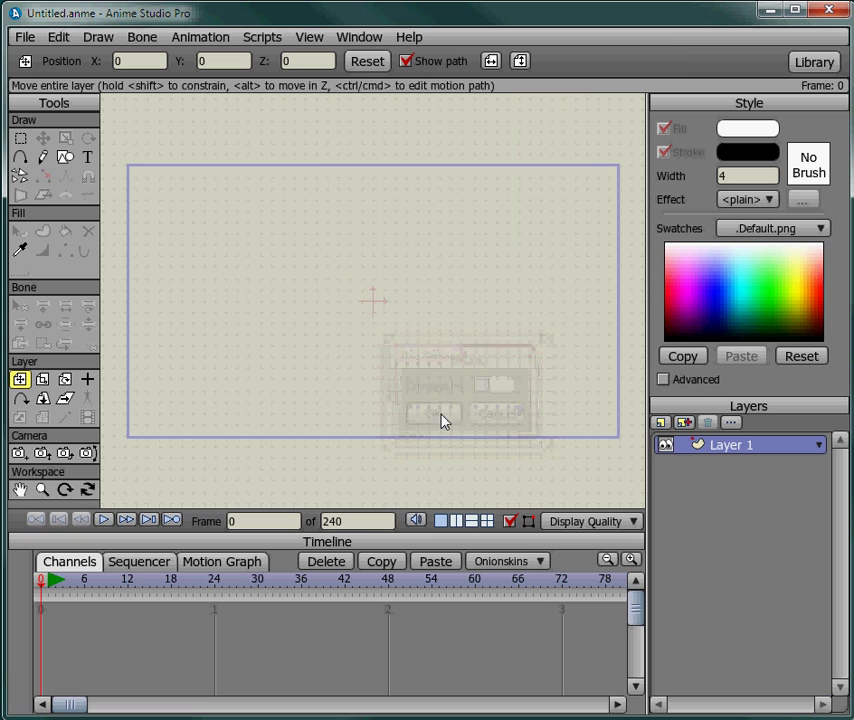
Zoom in on the canvas and add a new group layer, Layer 2.
click(42, 489)
drag(412, 337, 671, 267)
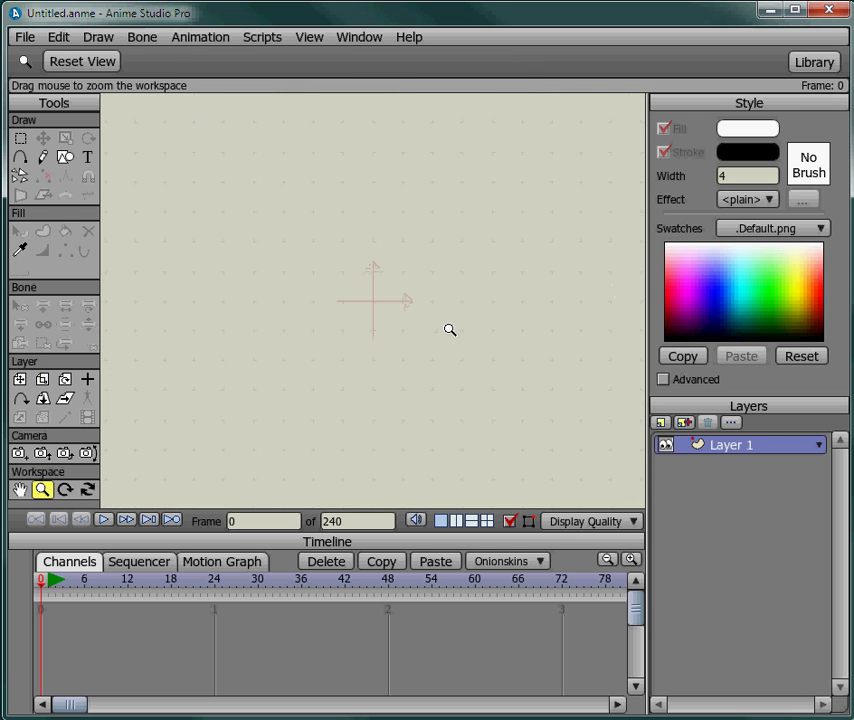
drag(450, 330, 457, 330)
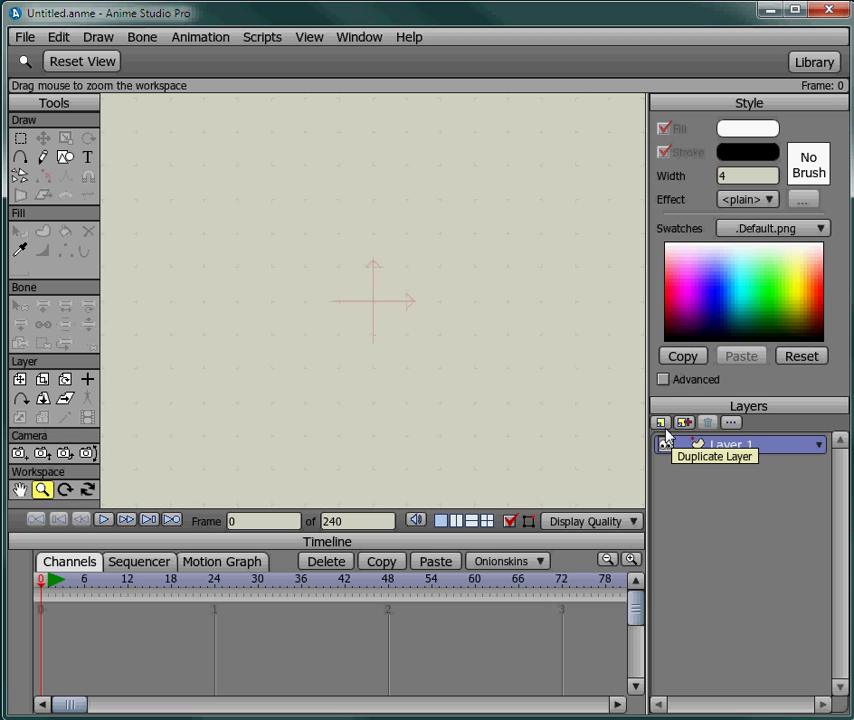
click(661, 424)
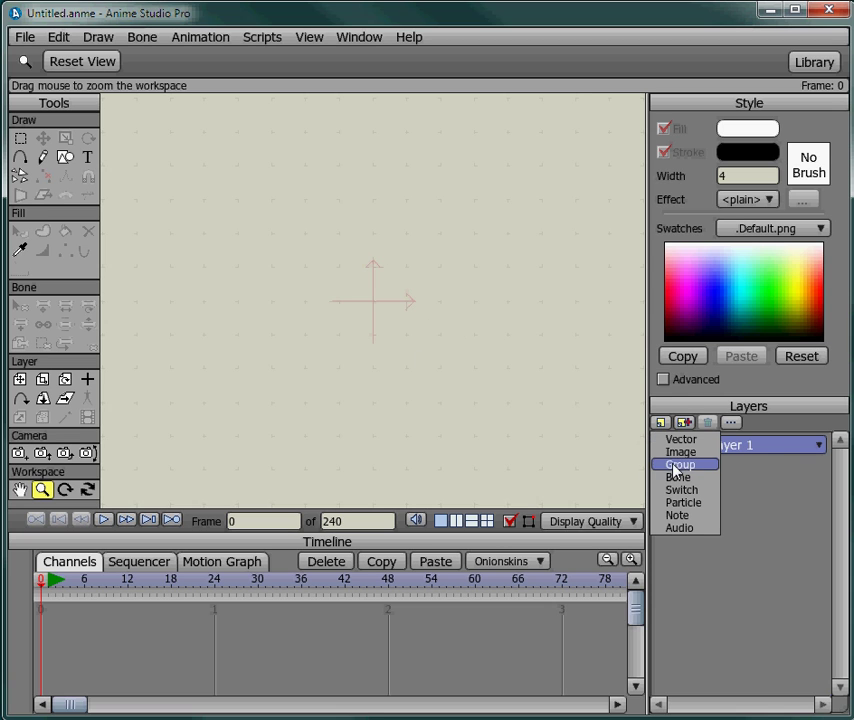
click(676, 465)
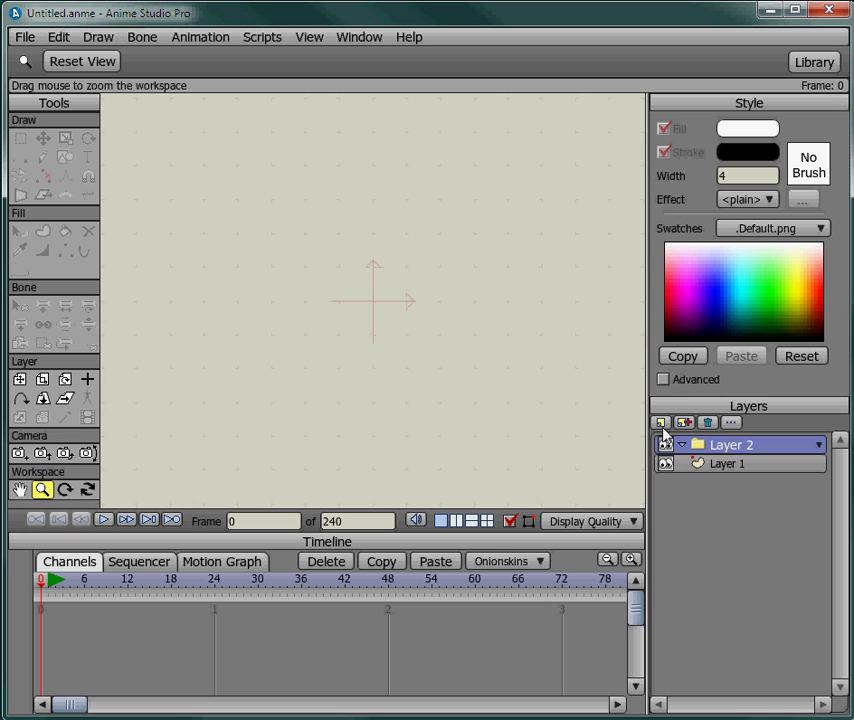
Add bone Layer 3, nest it in group Layer 2, and select vector Layer 1.
click(661, 424)
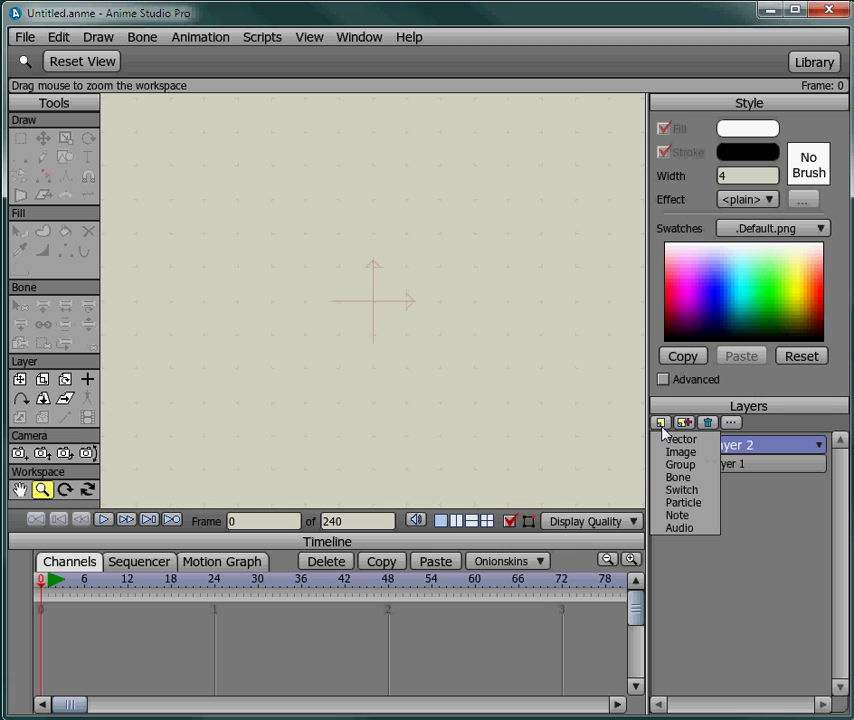
click(676, 478)
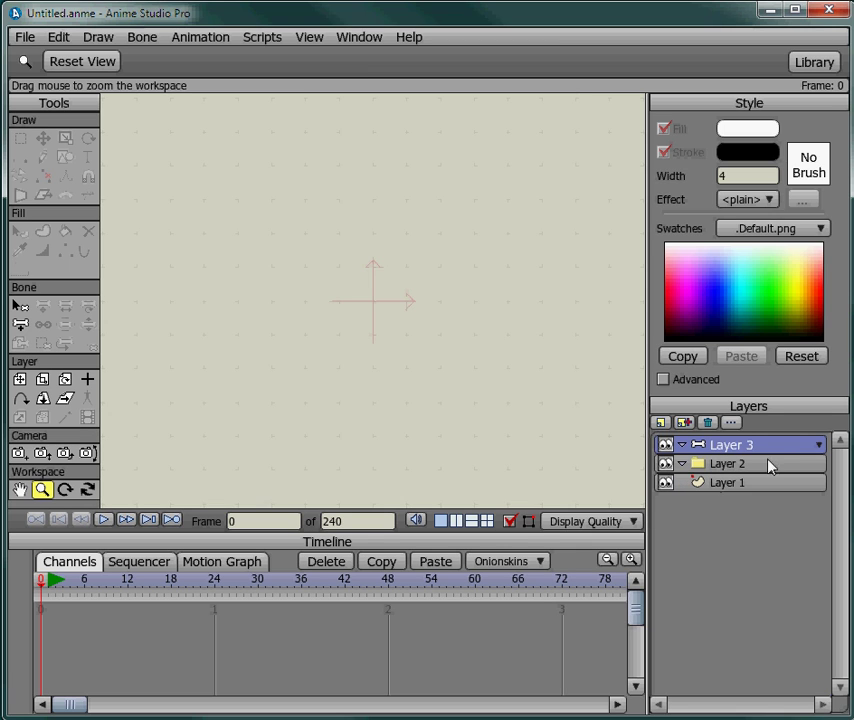
drag(740, 452, 748, 476)
click(744, 487)
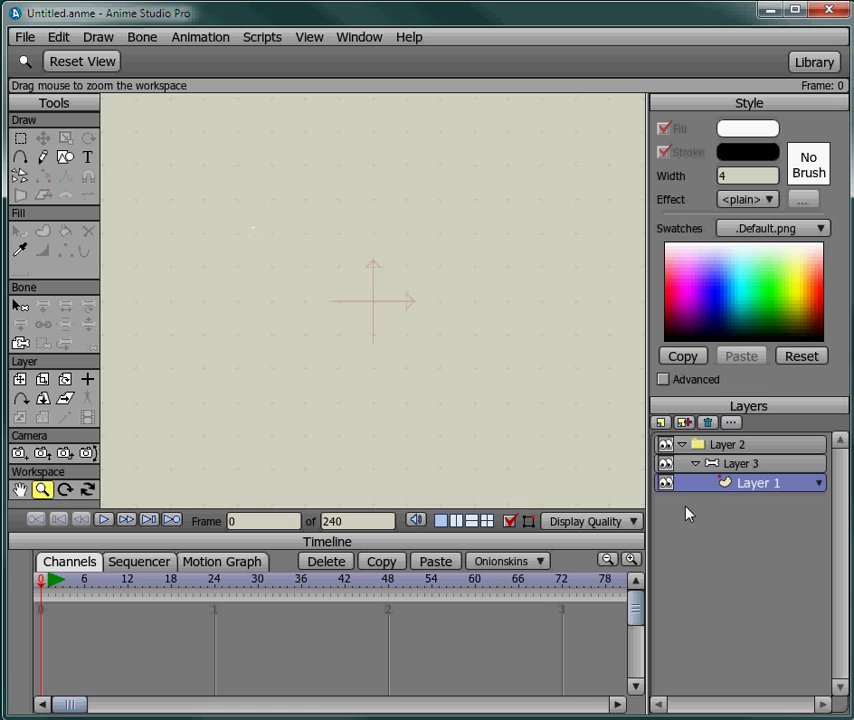
On bone Layer 3, draw a bone from the canvas origin out to the left.
click(743, 466)
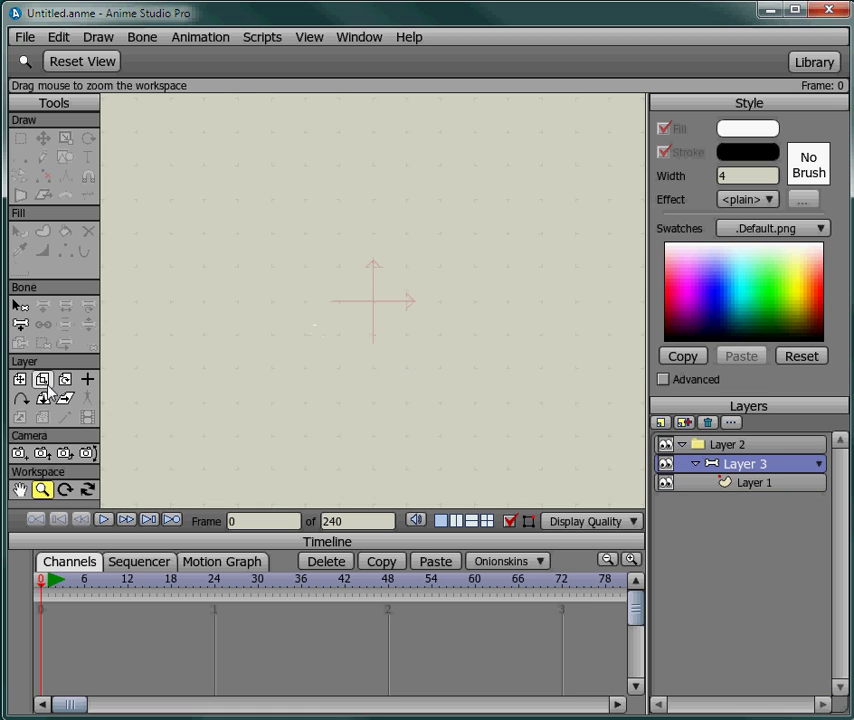
click(20, 325)
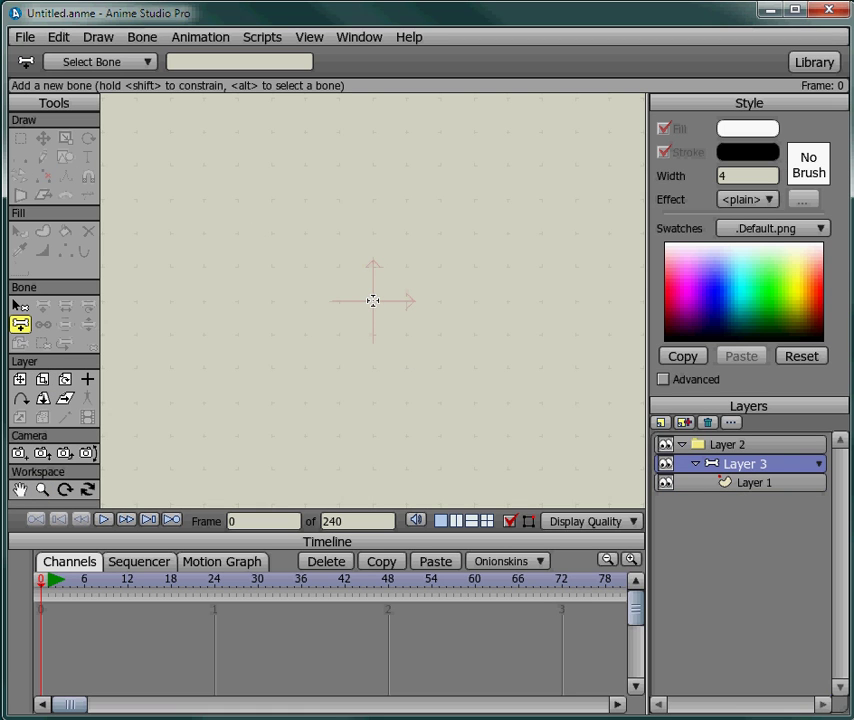
drag(372, 301, 136, 301)
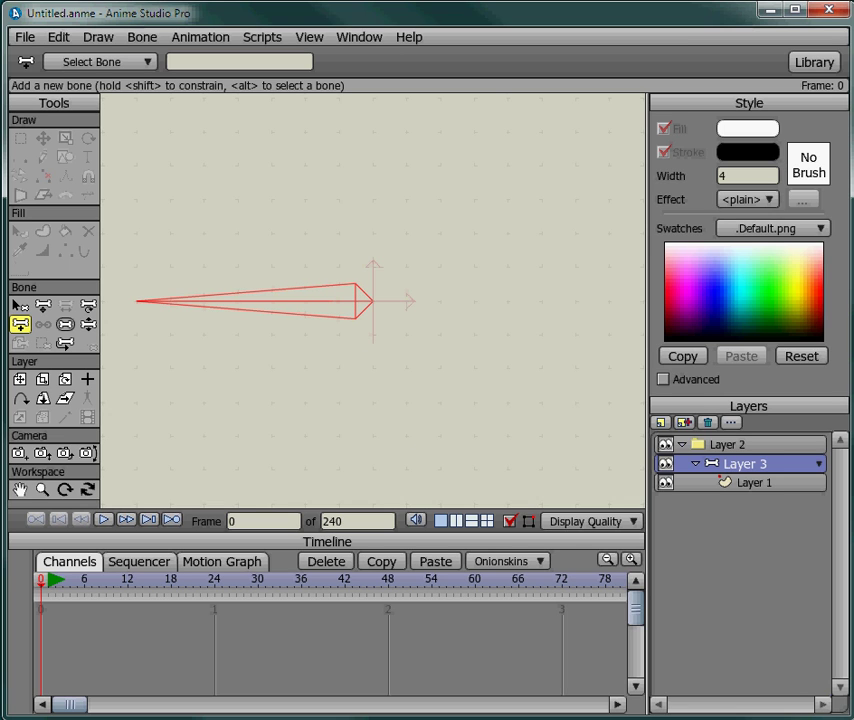
On Layer 1, draw a white outlined circle centred on the origin at the bone's base.
click(752, 484)
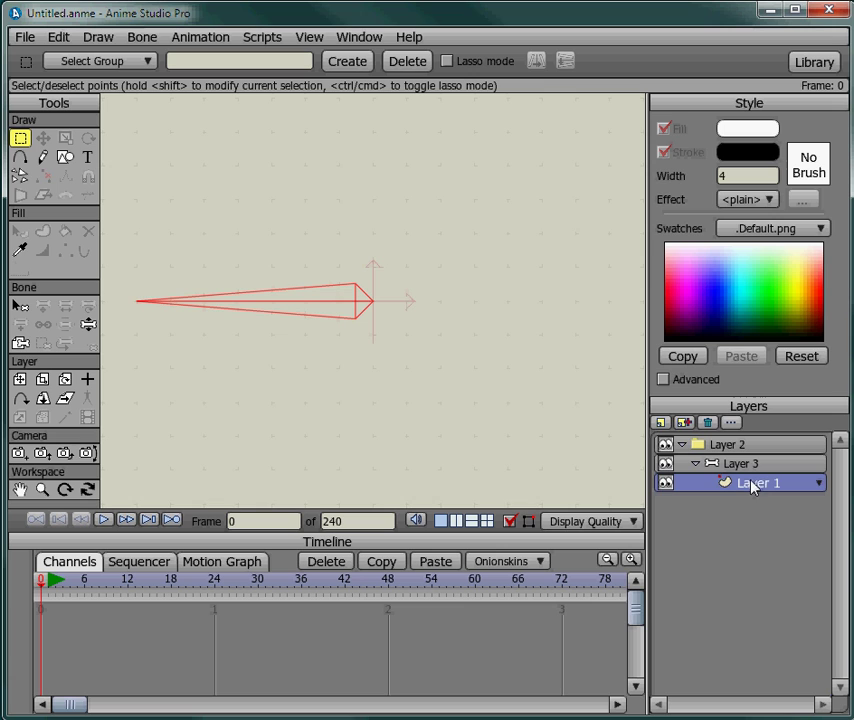
click(67, 160)
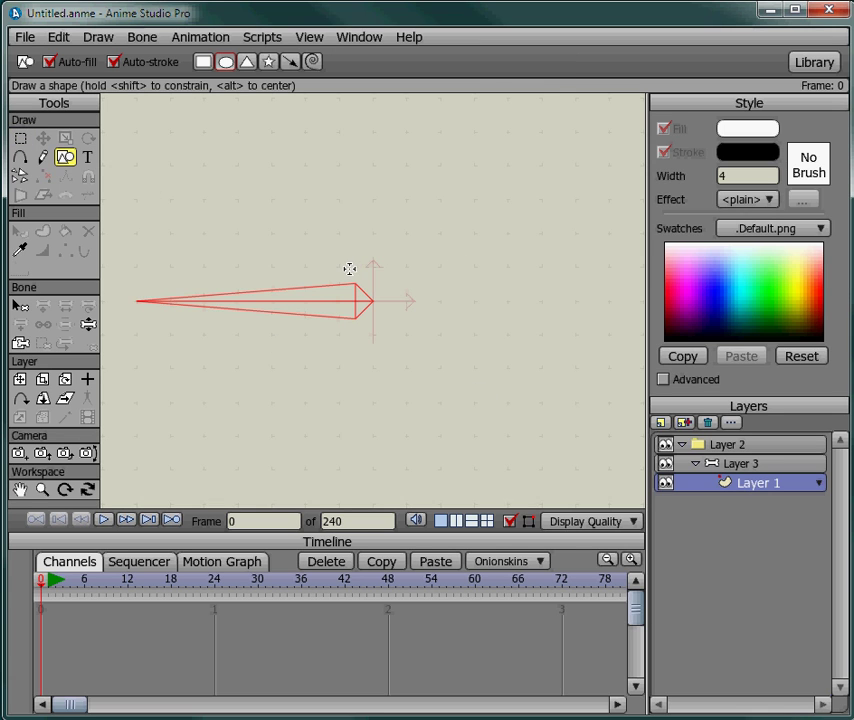
drag(347, 268, 402, 326)
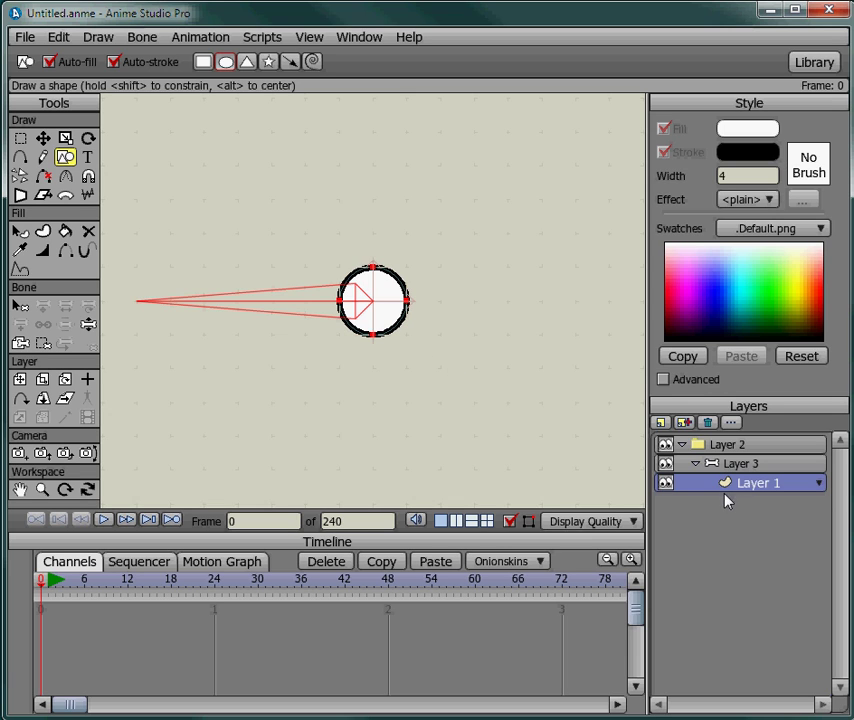
Add vector Layer 2 inside the bone layer and hide Layer 1's circle.
click(661, 423)
click(680, 440)
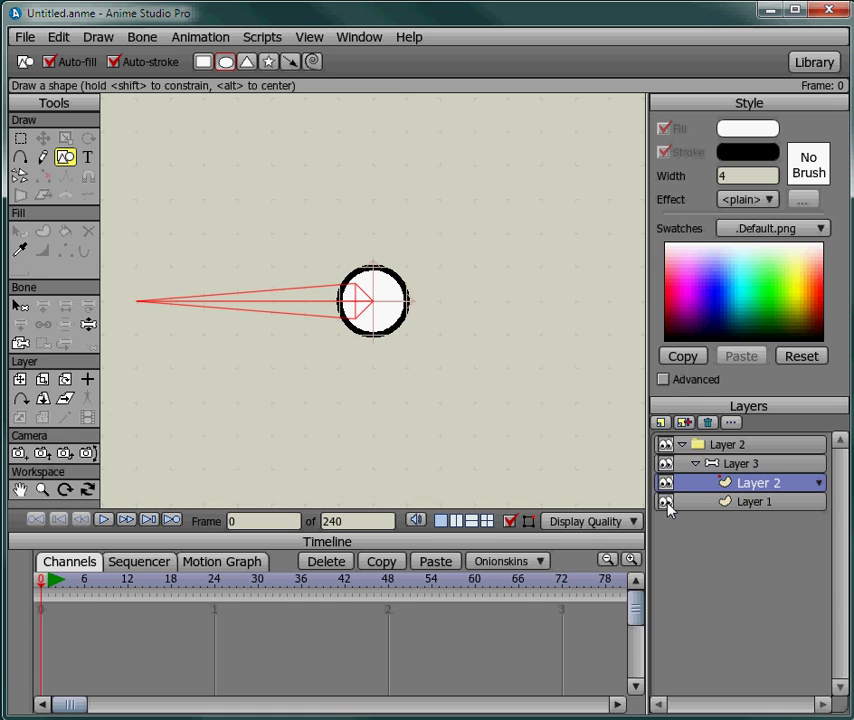
click(666, 502)
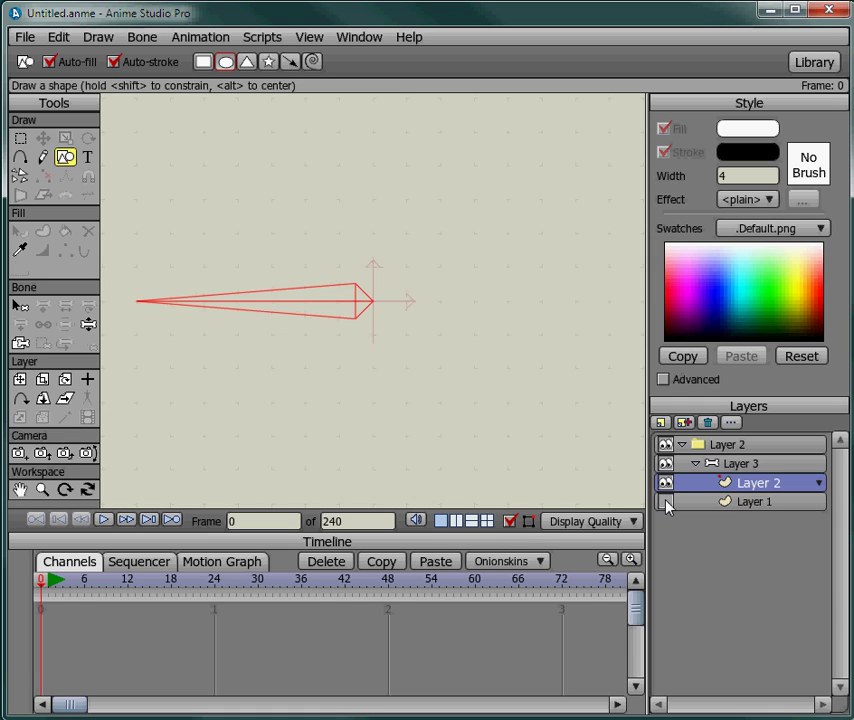
click(666, 503)
click(666, 503)
With Add Point, outline and close the filled right blade, then show Layer 1's circle again.
click(20, 158)
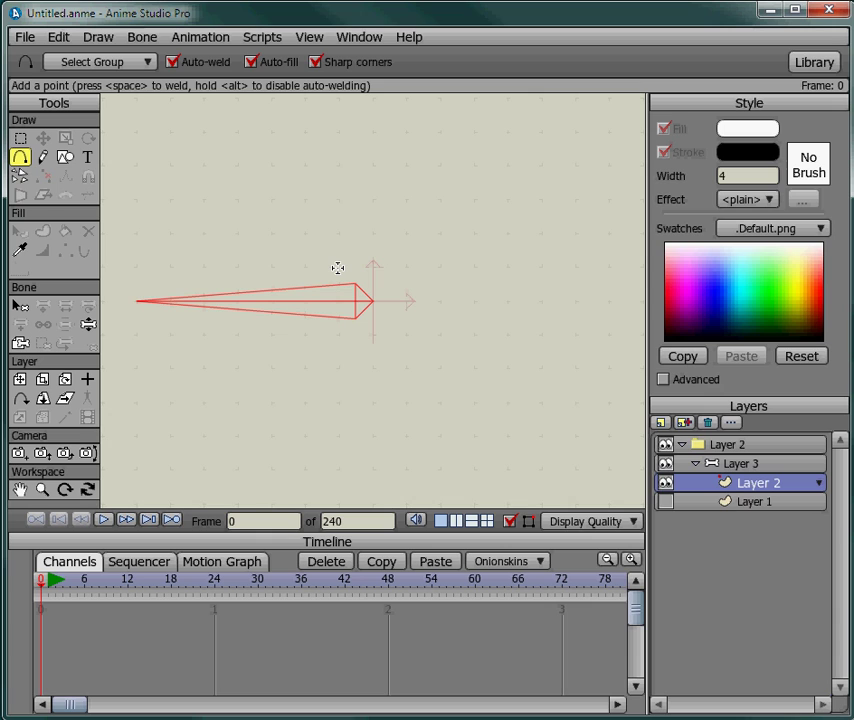
mouse_move(339, 266)
mouse_down()
mouse_move(136, 302)
mouse_move(339, 335)
mouse_move(339, 266)
mouse_up()
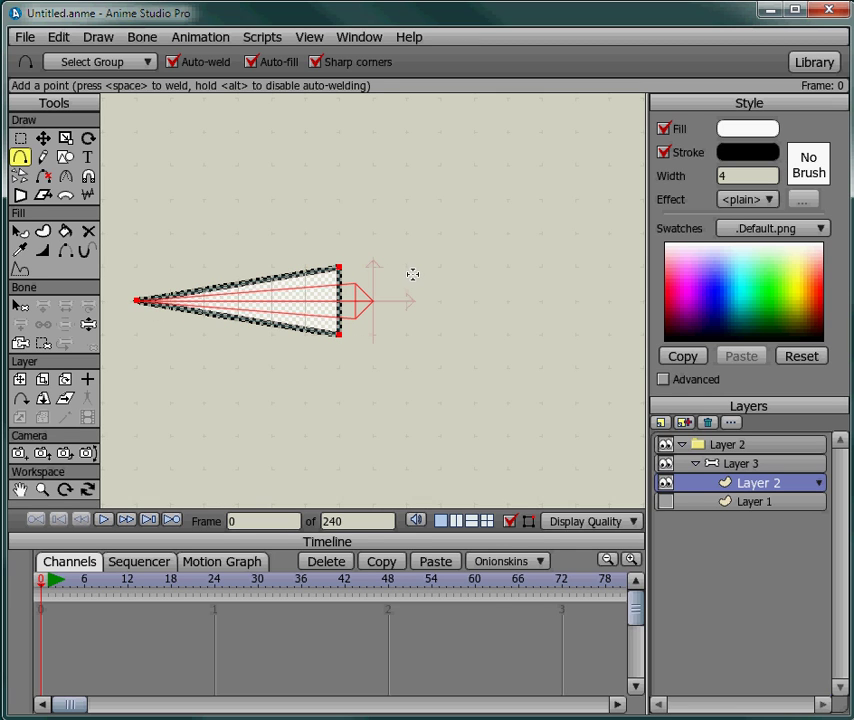
mouse_move(407, 268)
mouse_down()
mouse_move(406, 333)
mouse_move(593, 306)
mouse_up()
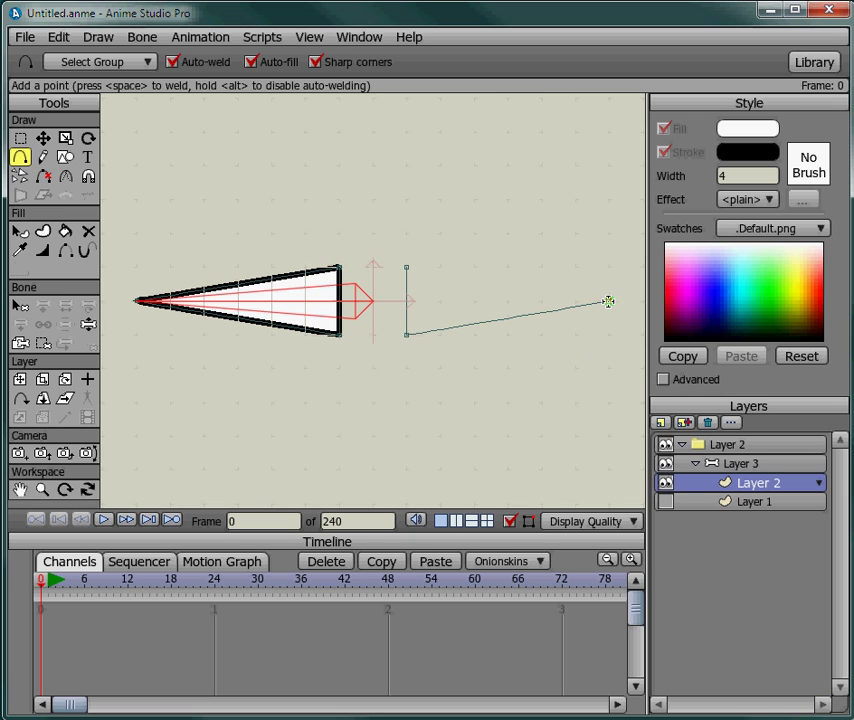
drag(609, 300, 406, 267)
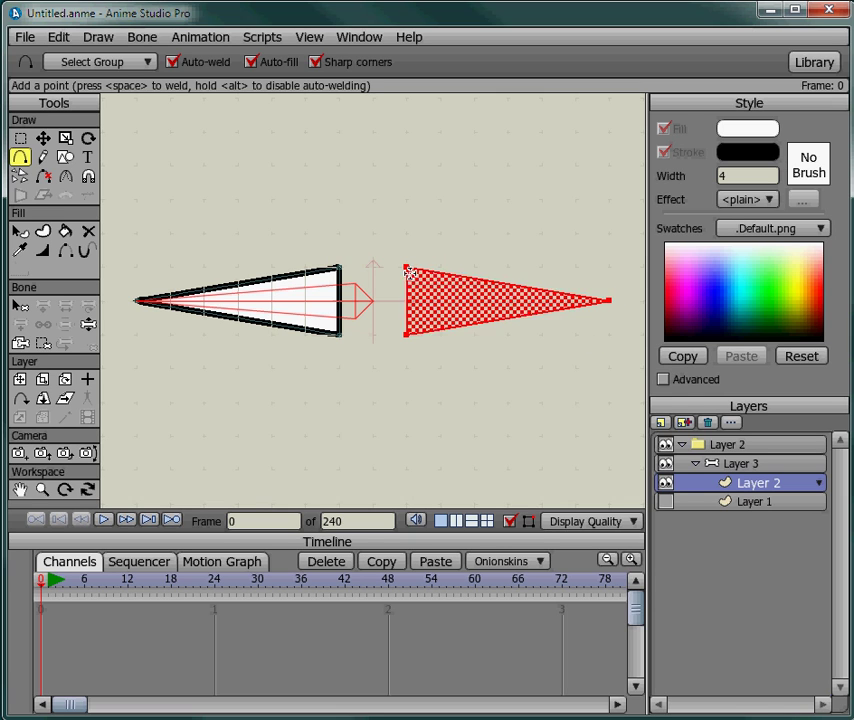
click(666, 501)
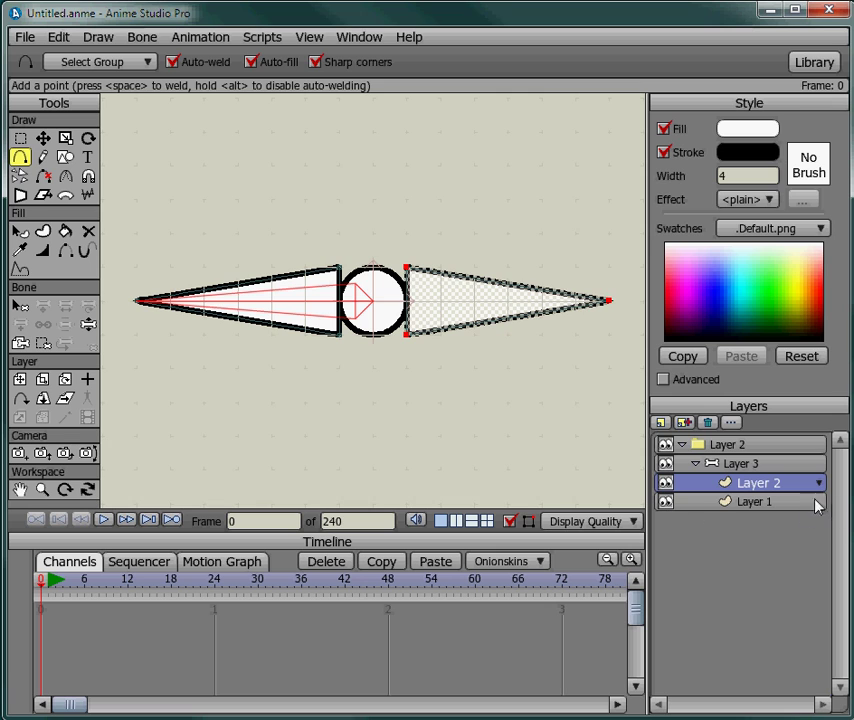
Enable physics in the group Layer 2 layer settings.
click(739, 446)
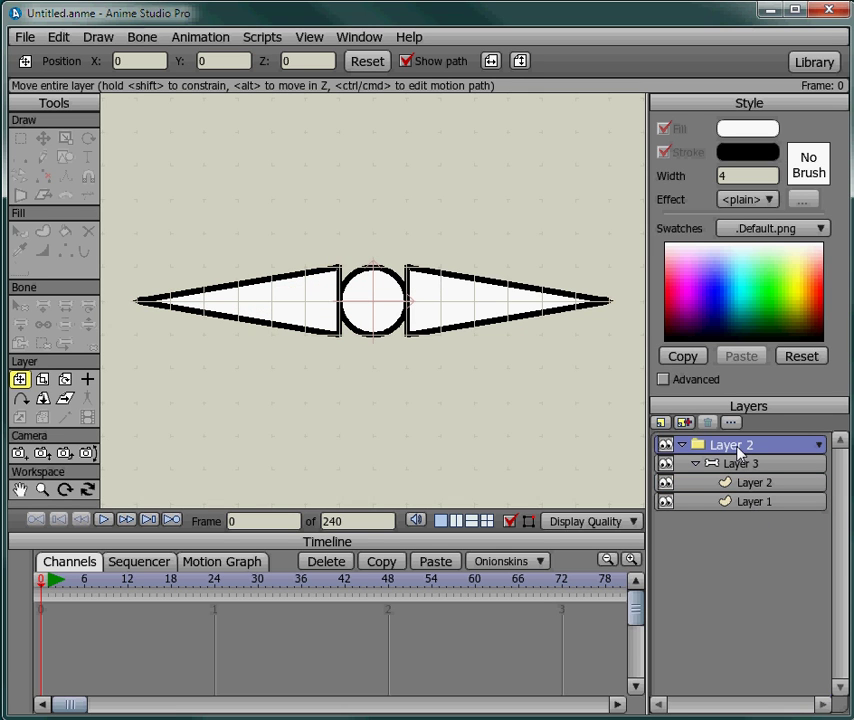
double_click(739, 446)
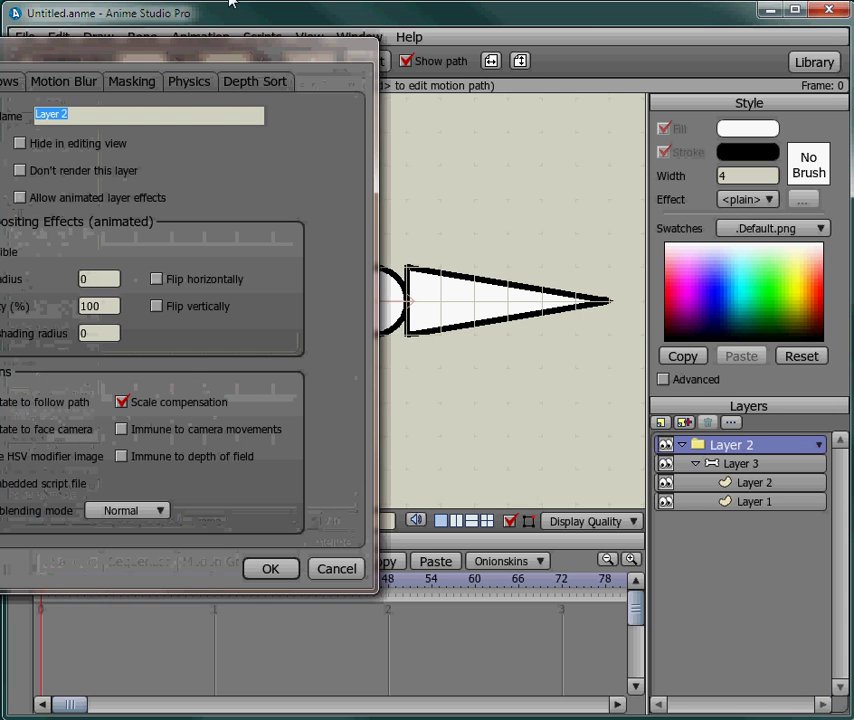
click(187, 83)
drag(213, 55, 440, 46)
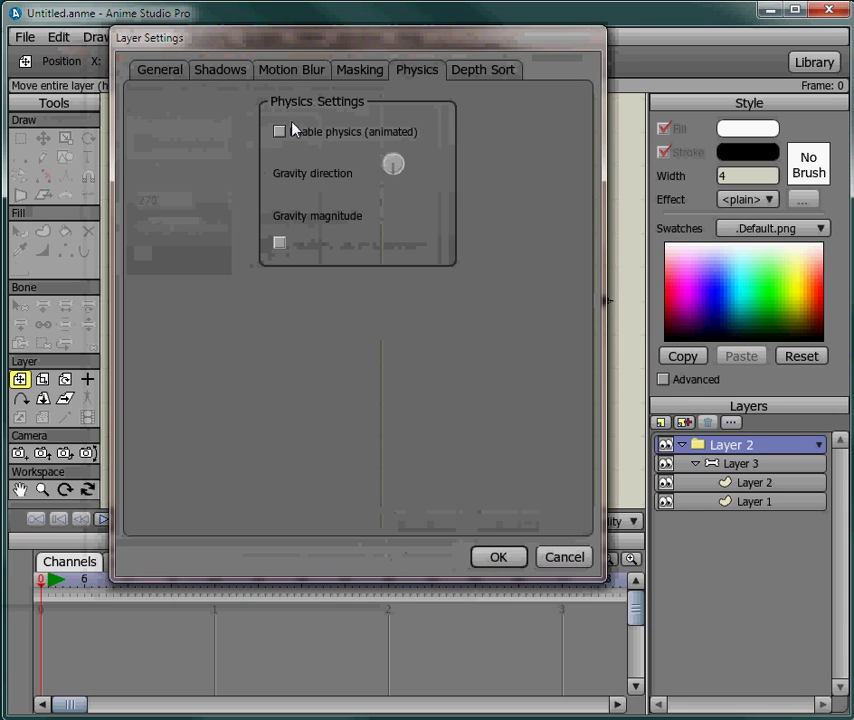
click(279, 131)
click(498, 558)
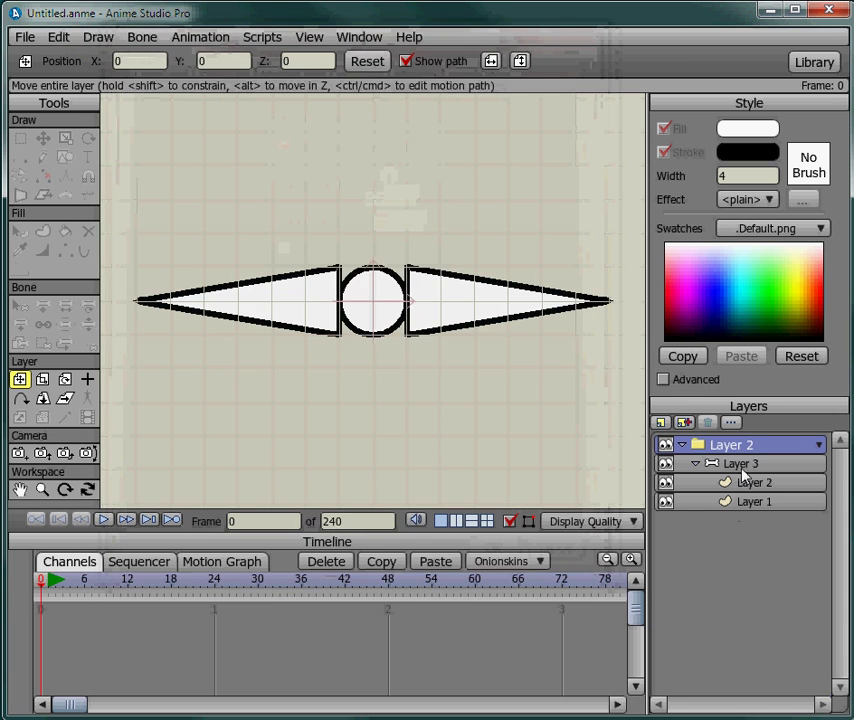
Set bone Layer 3 to pivot on its origin with a motor at speed 180, torque 10.
click(745, 465)
double_click(745, 465)
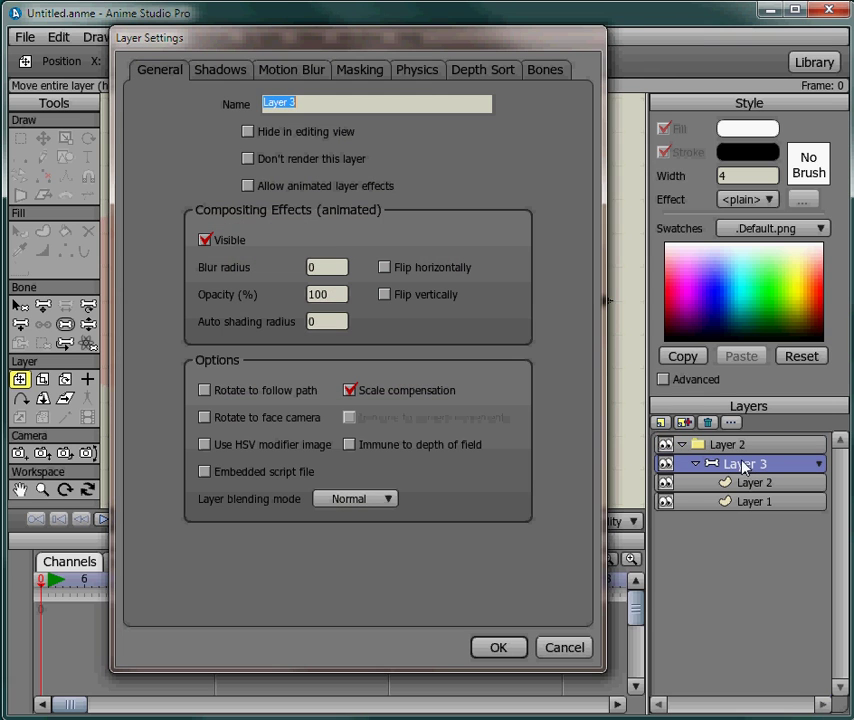
click(418, 70)
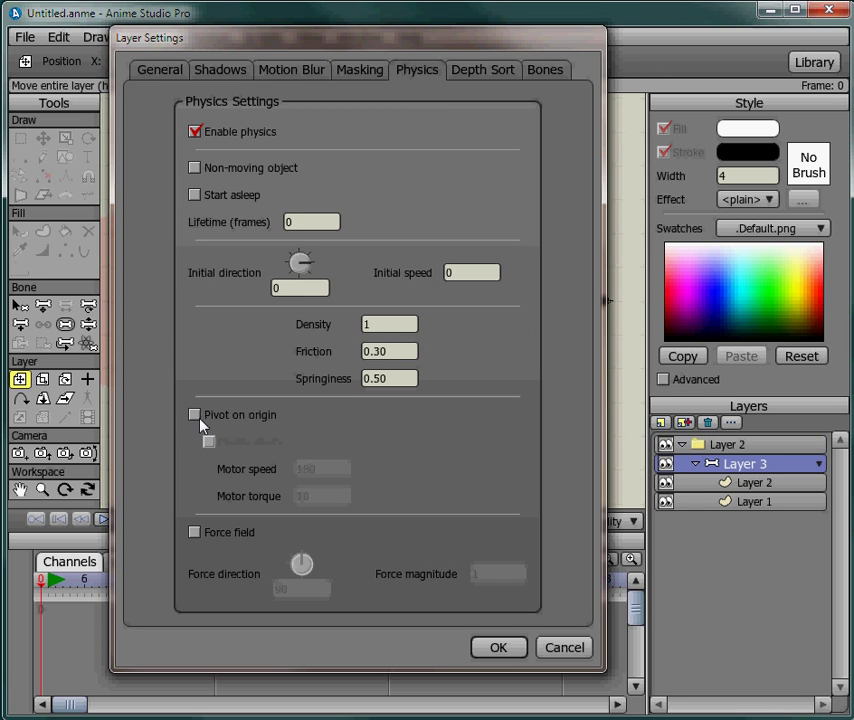
click(195, 415)
click(209, 444)
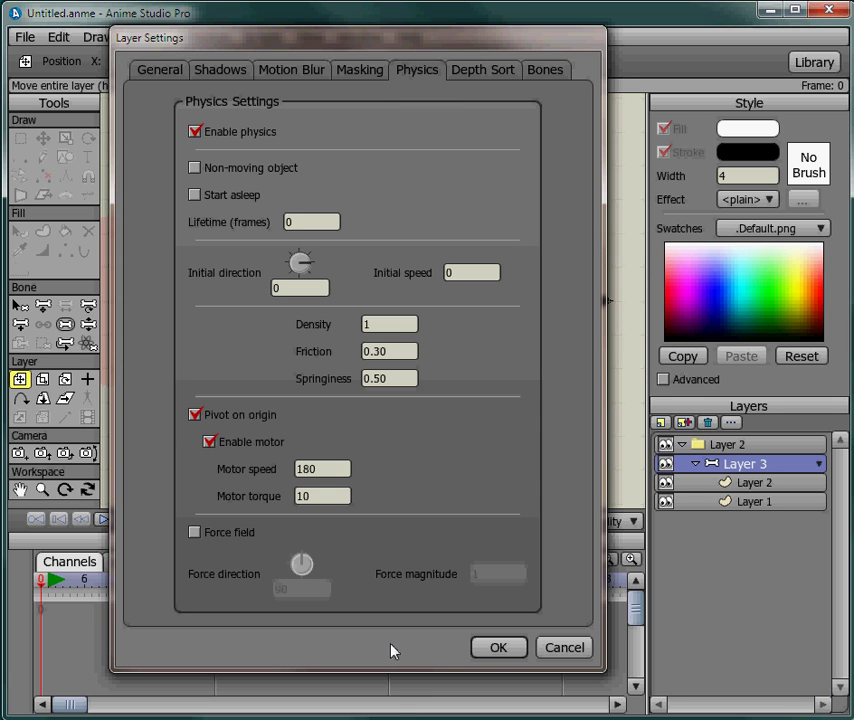
click(501, 649)
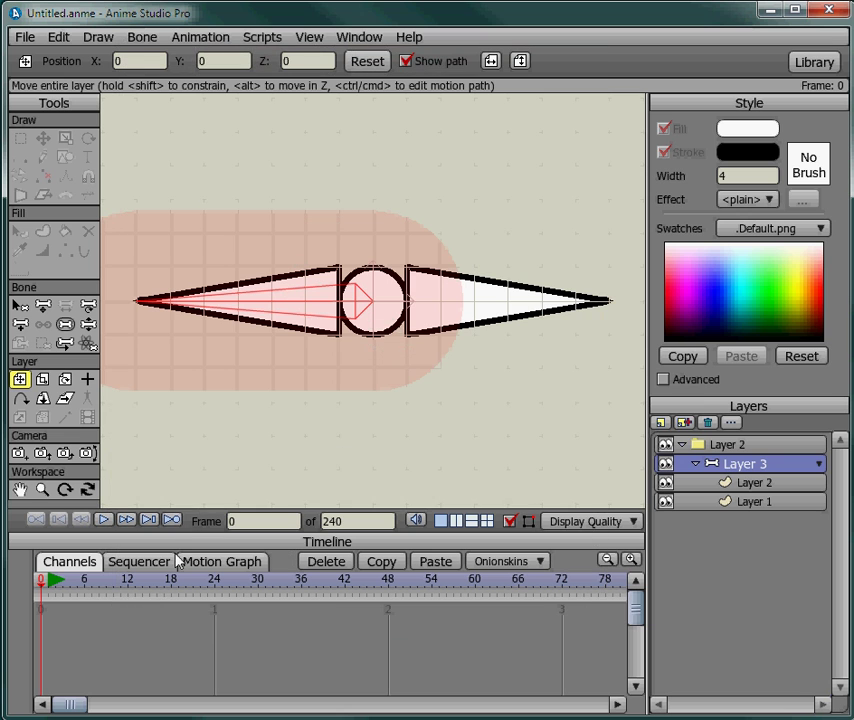
click(104, 522)
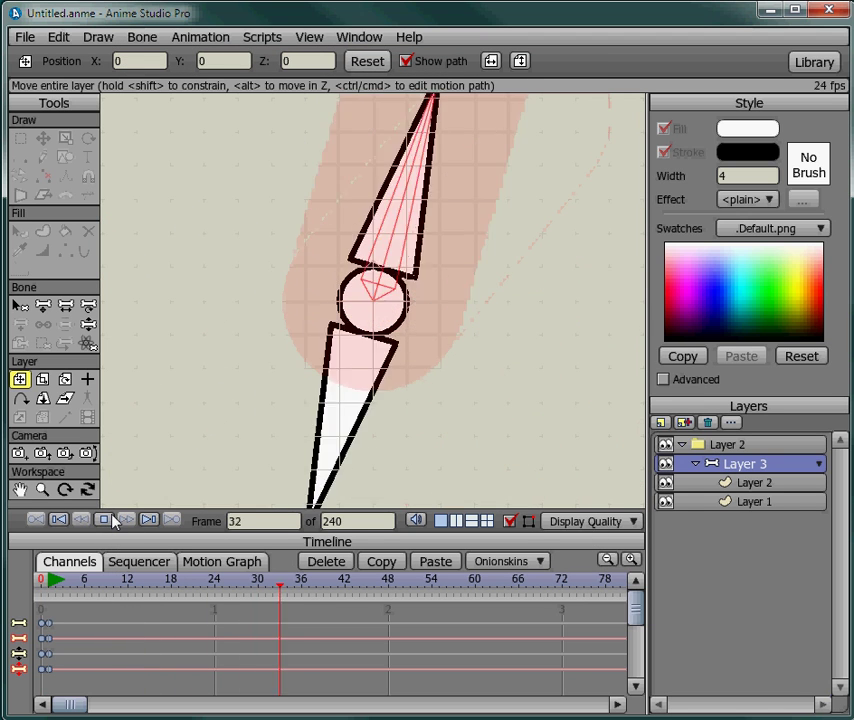
click(749, 446)
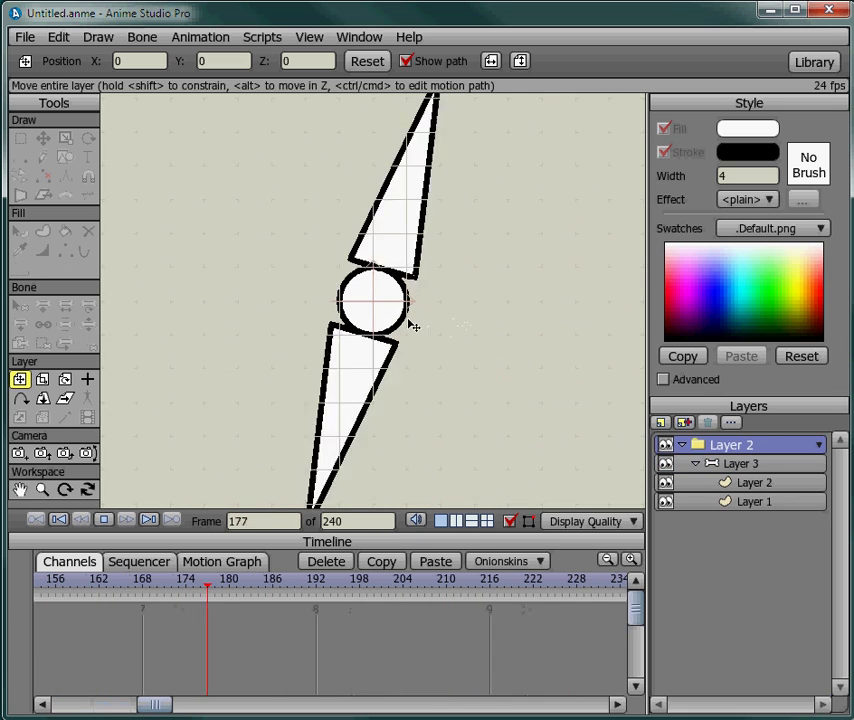
click(104, 521)
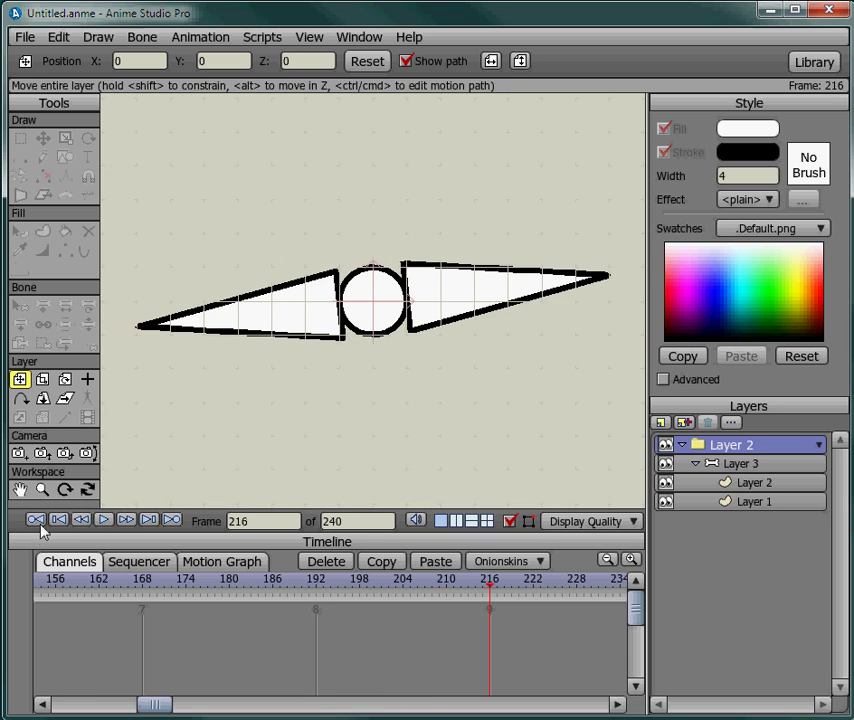
click(58, 521)
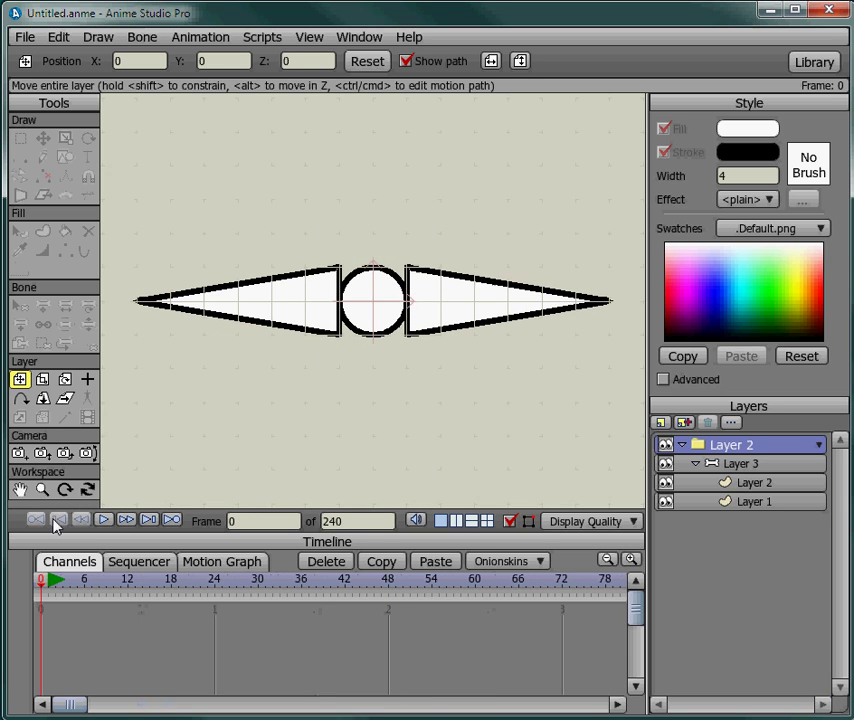
Change the grid spacing from 20 to 10 in Grid Settings.
click(311, 40)
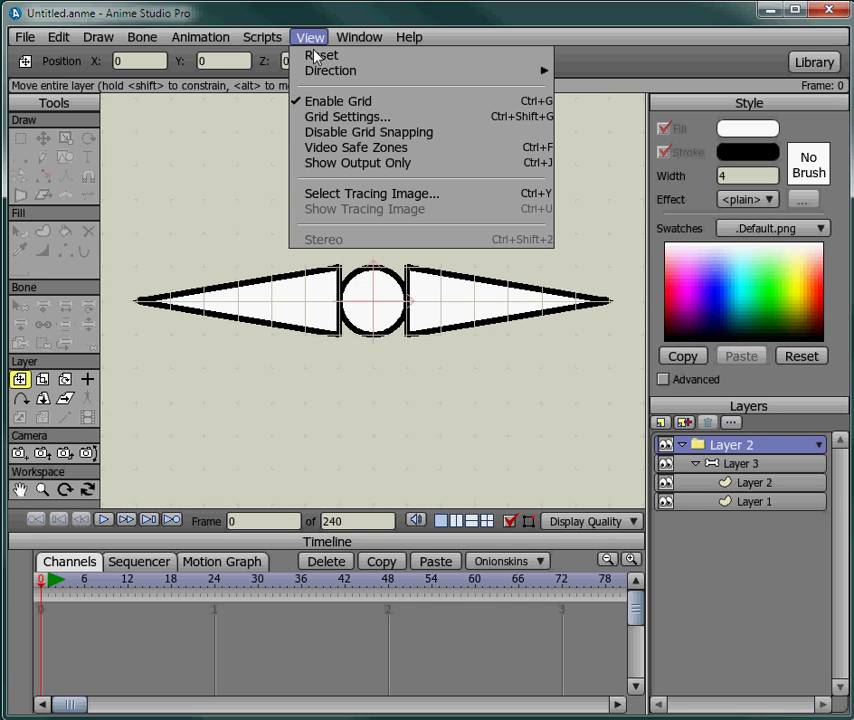
click(349, 118)
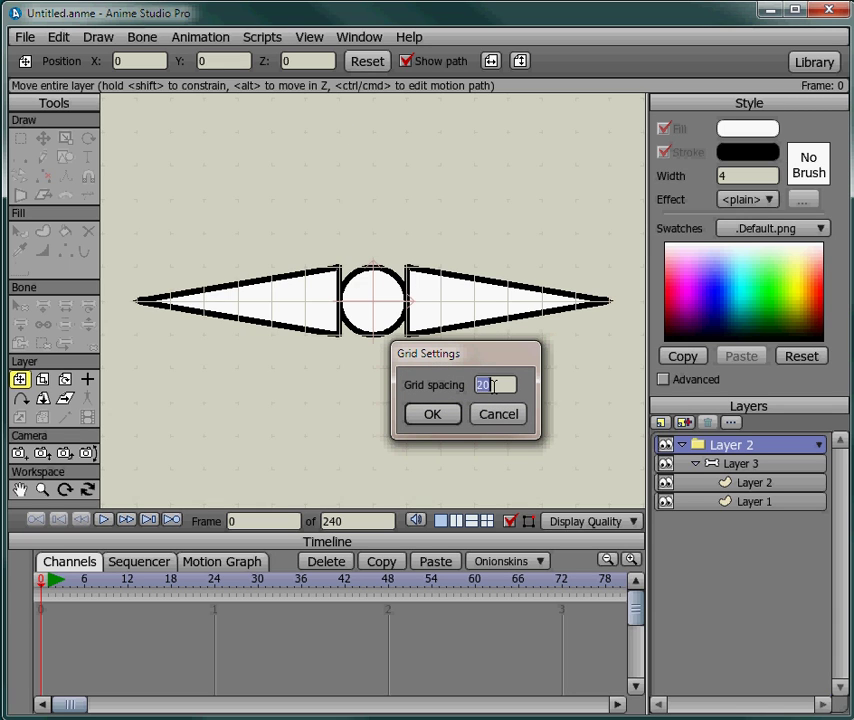
drag(495, 385, 473, 385)
text(10)
click(438, 417)
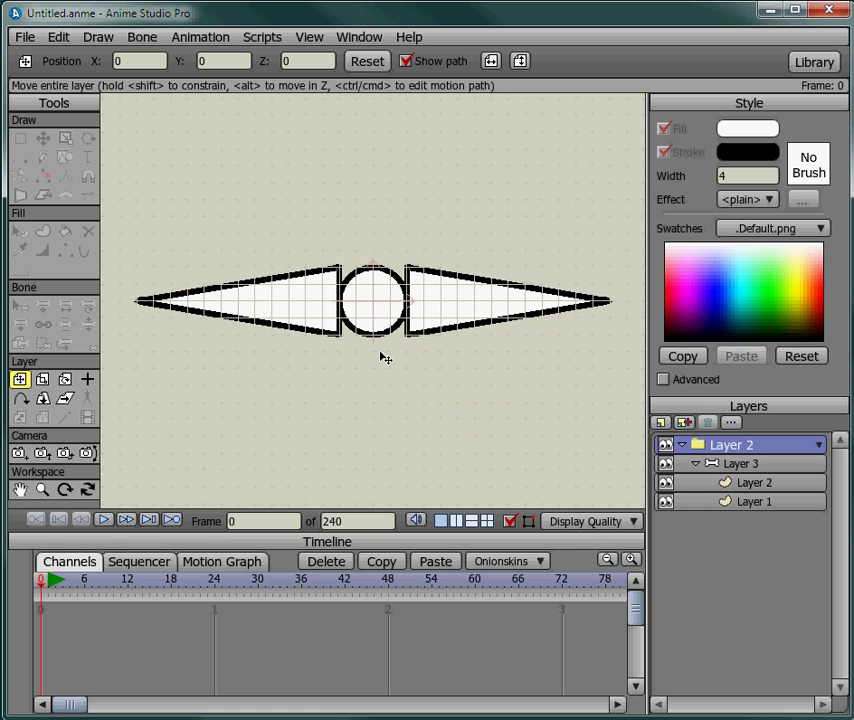
Slim both blades on Layer 2 by moving their inner corners inward, then select the top group.
click(760, 483)
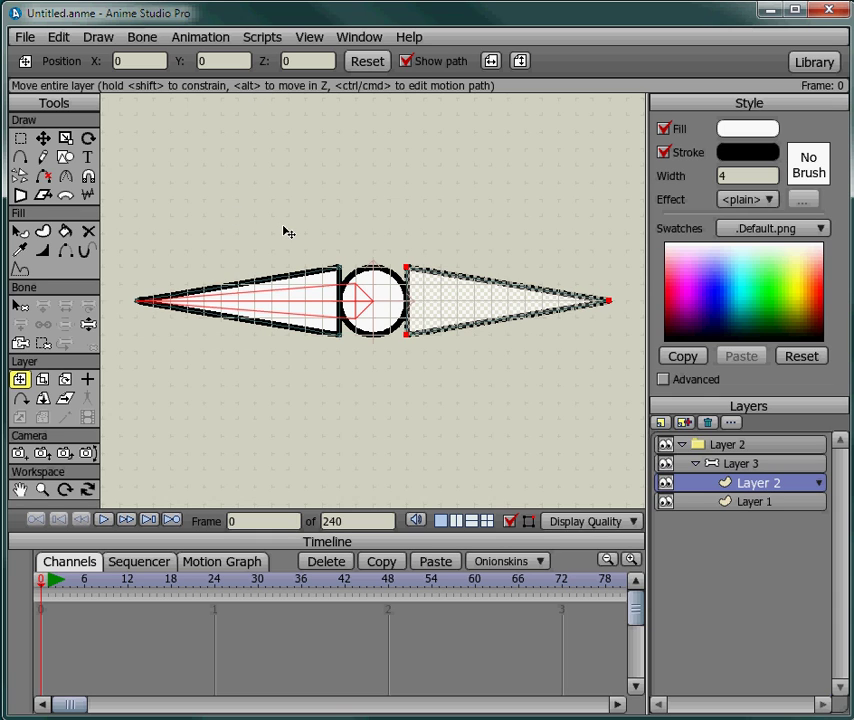
click(44, 140)
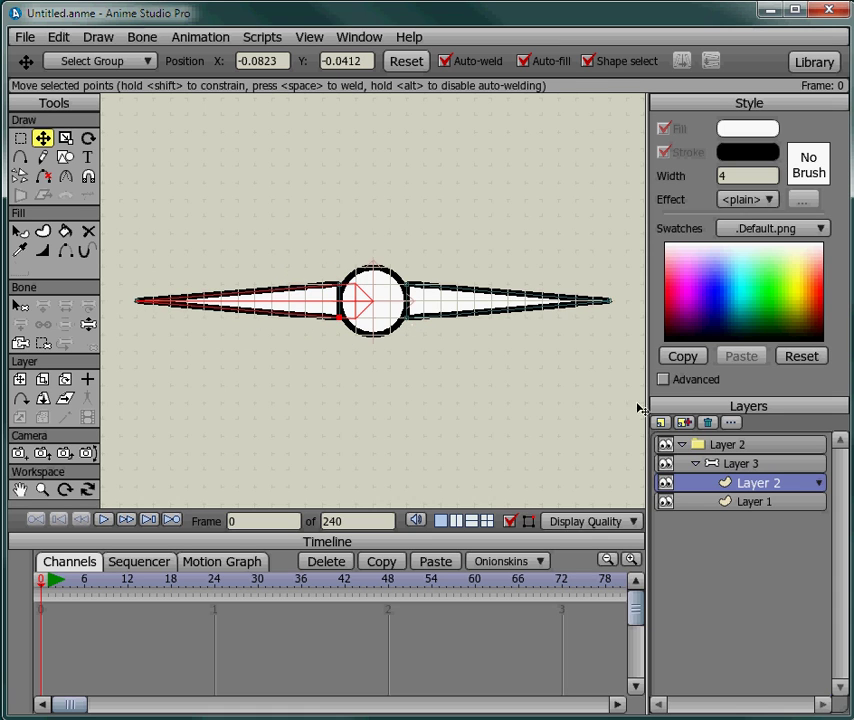
click(752, 445)
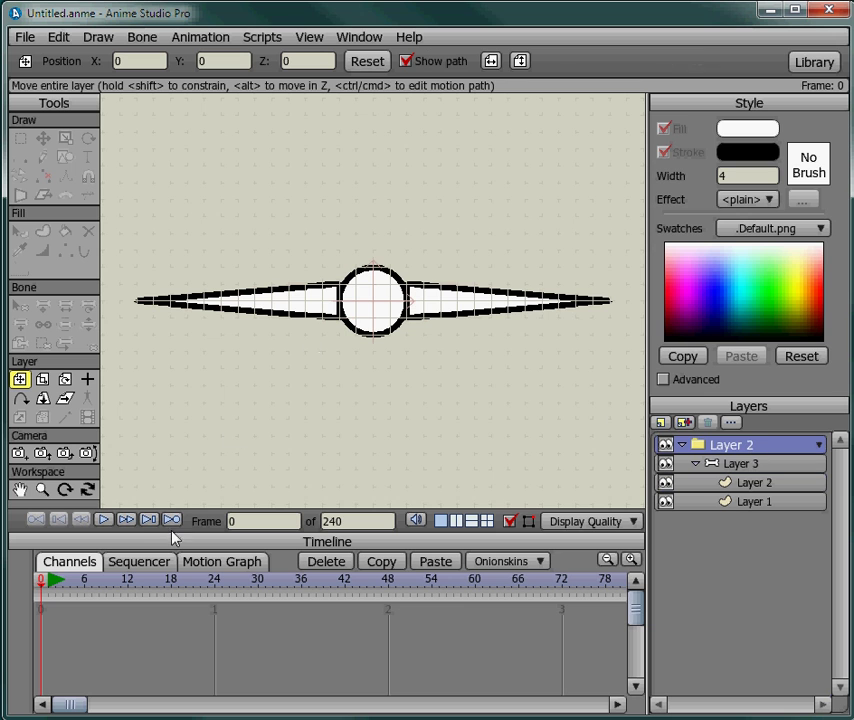
Play the animation and turn off View > Enable Grid so the canvas grid is hidden.
click(105, 520)
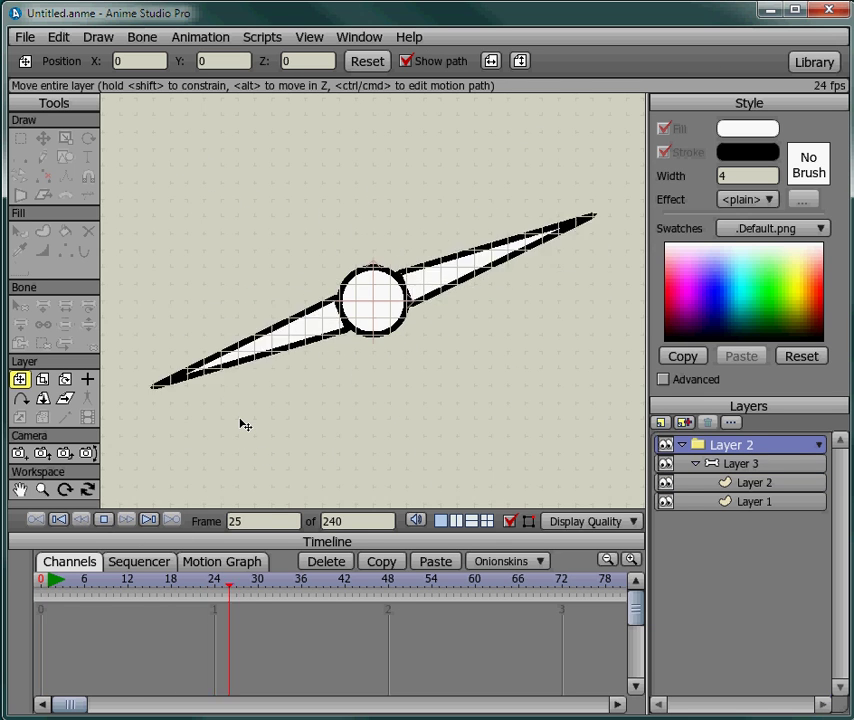
click(309, 37)
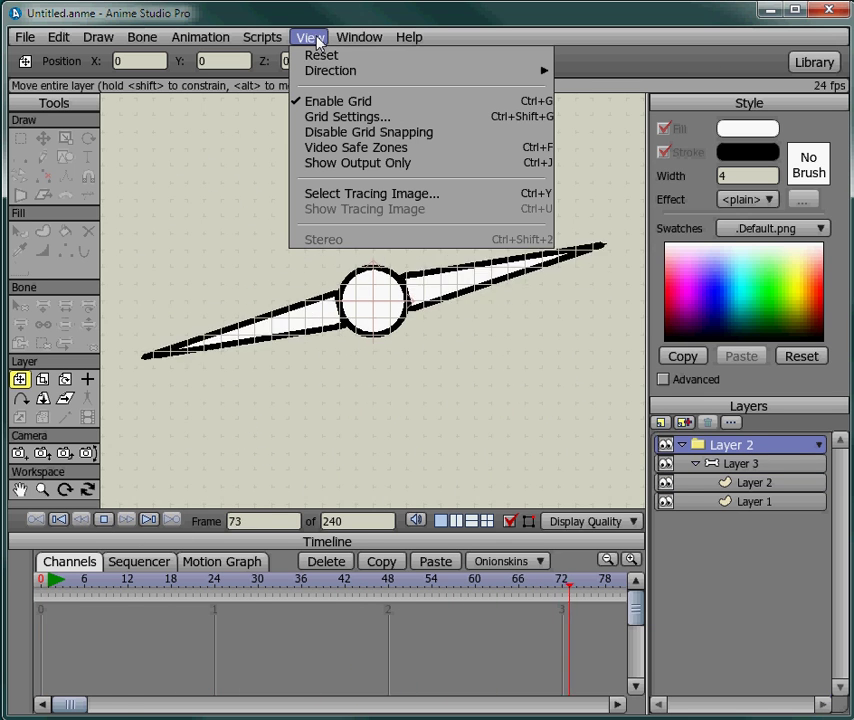
click(340, 103)
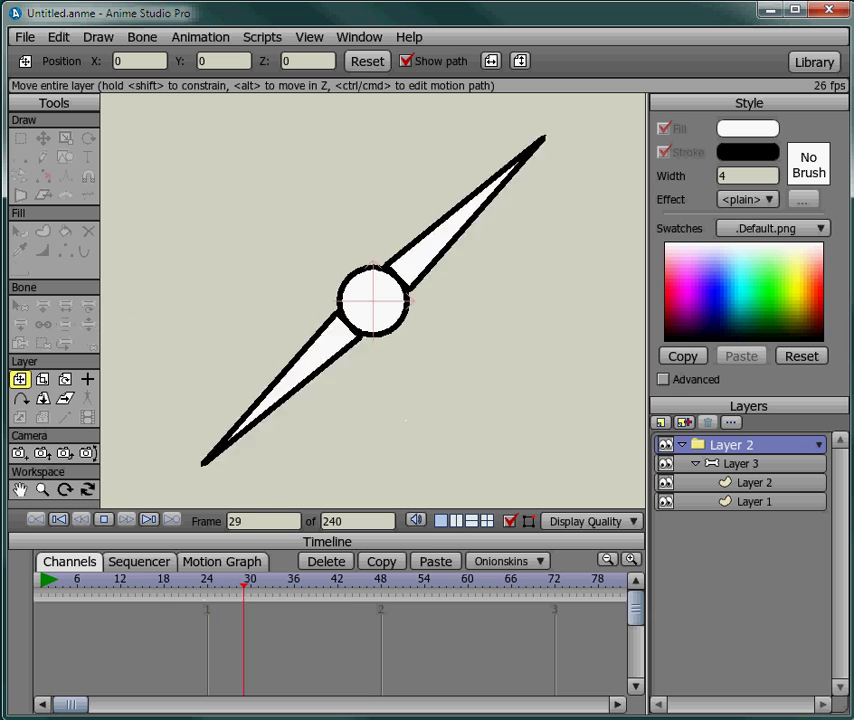
Rewind to frame 0, set Bone Layer 3's motor speed to 360, replay, and select the top group layer.
click(103, 521)
click(58, 520)
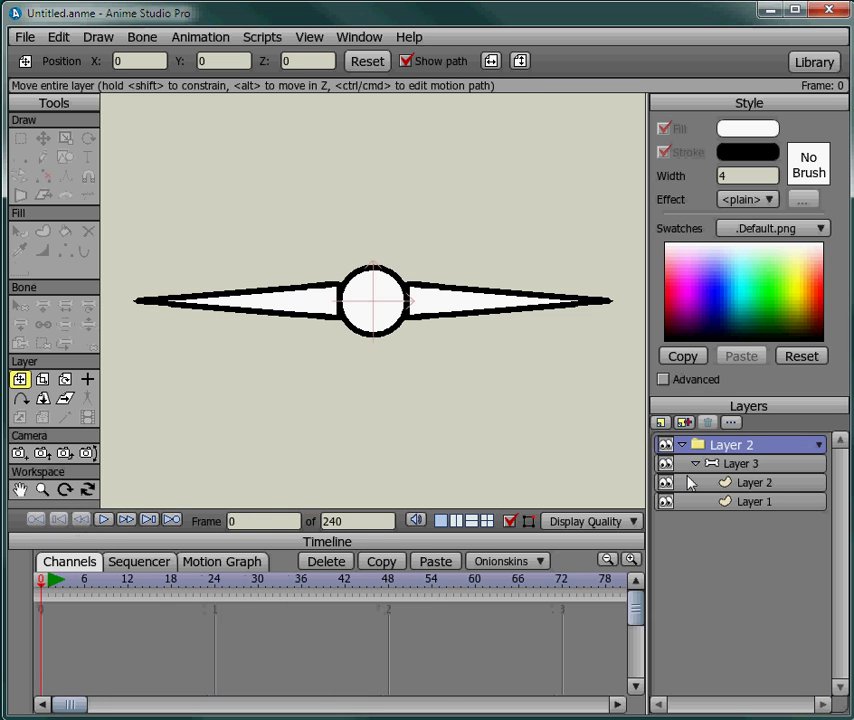
double_click(735, 470)
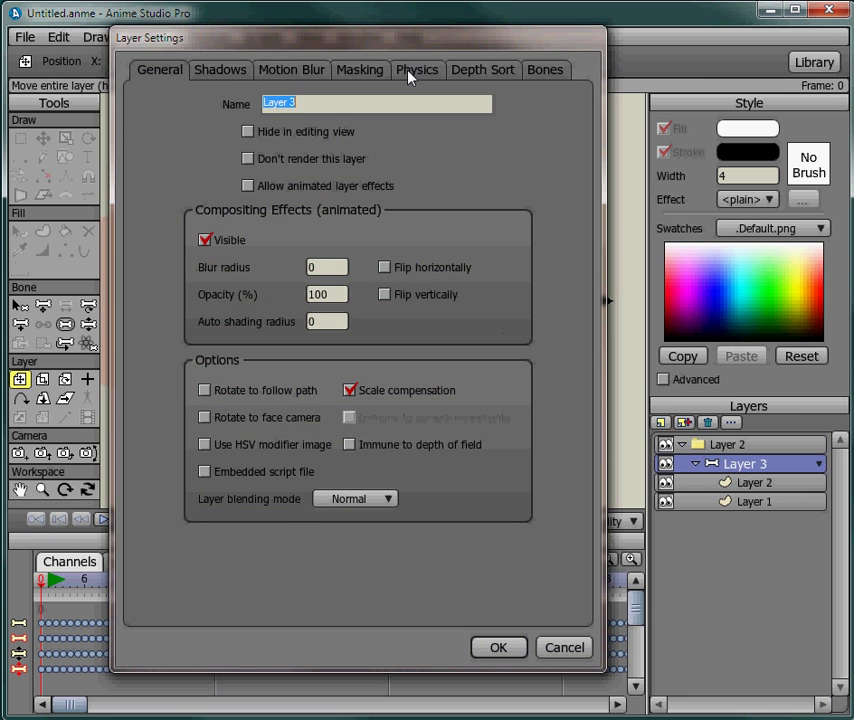
click(415, 72)
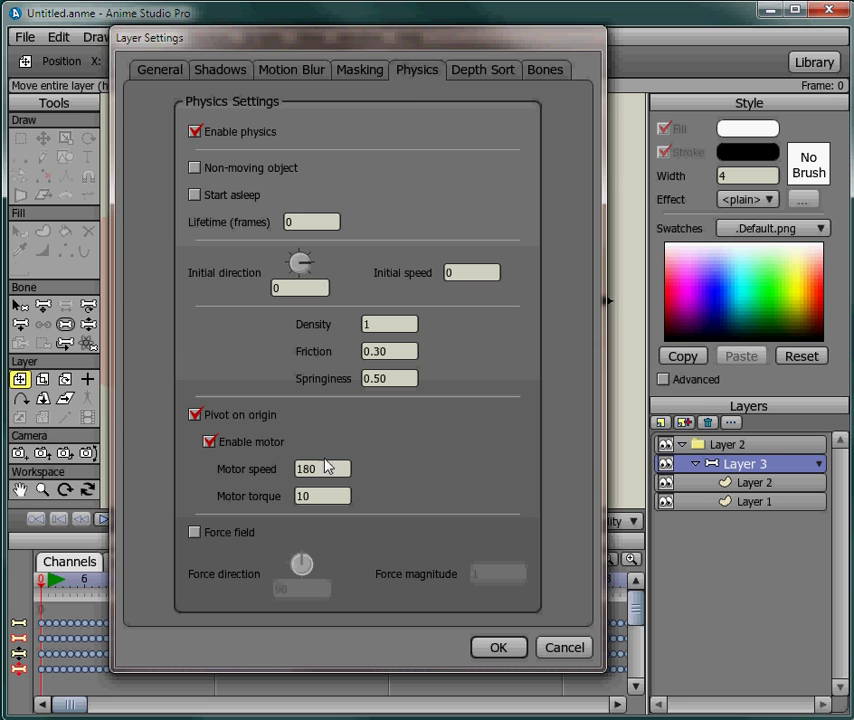
drag(328, 476, 271, 476)
text(360)
click(498, 648)
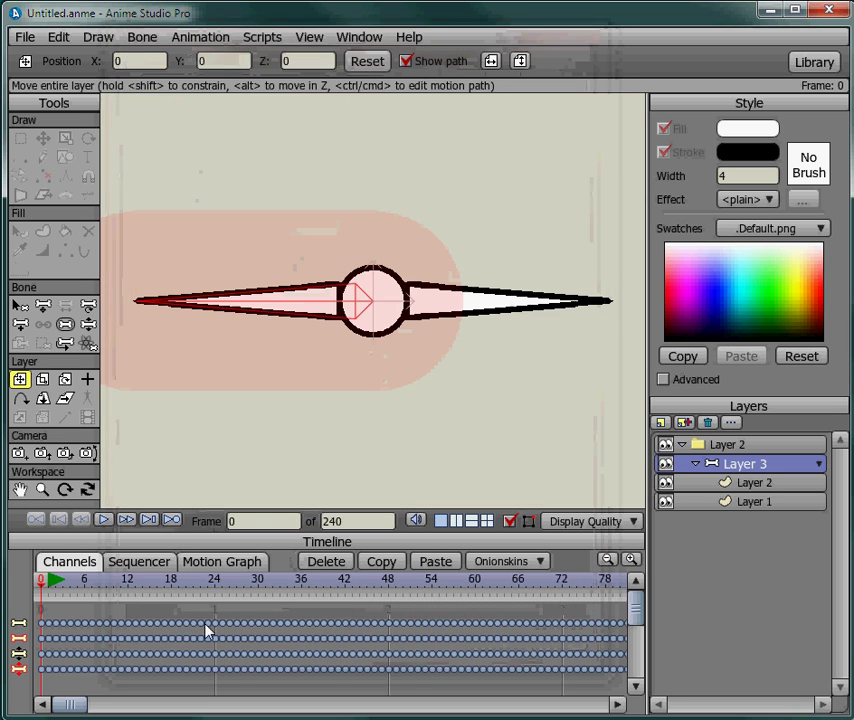
click(103, 521)
click(700, 445)
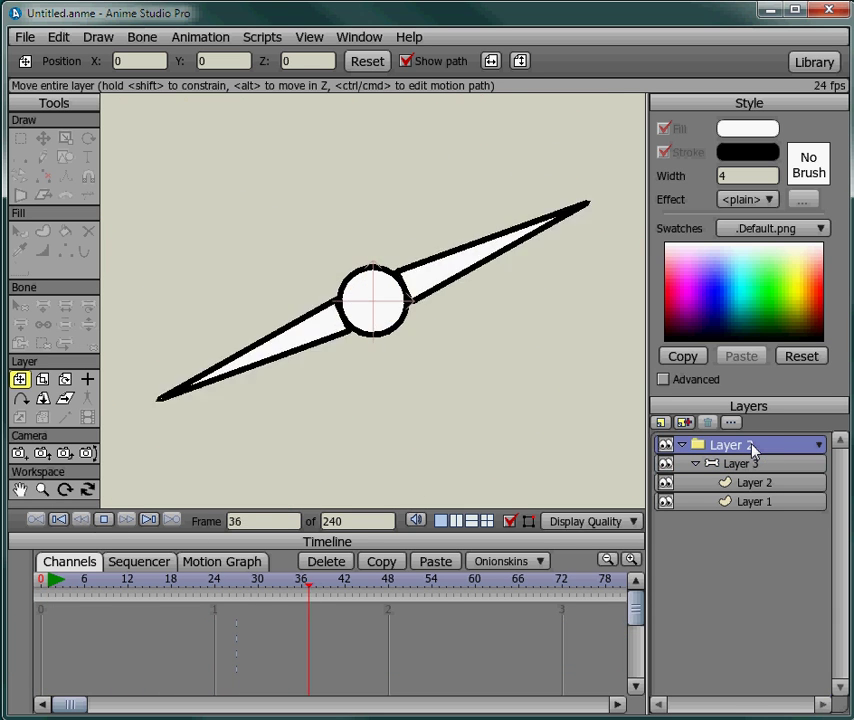